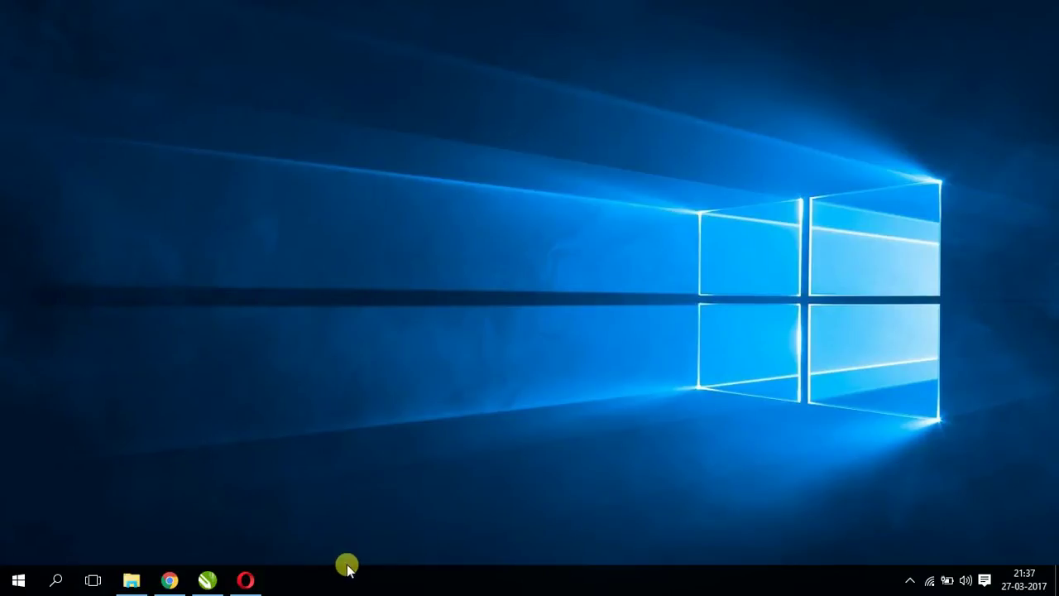
View the current Windows 10 Start menu and close it
{"action": "left_click", "coordinate": [7, 580]}
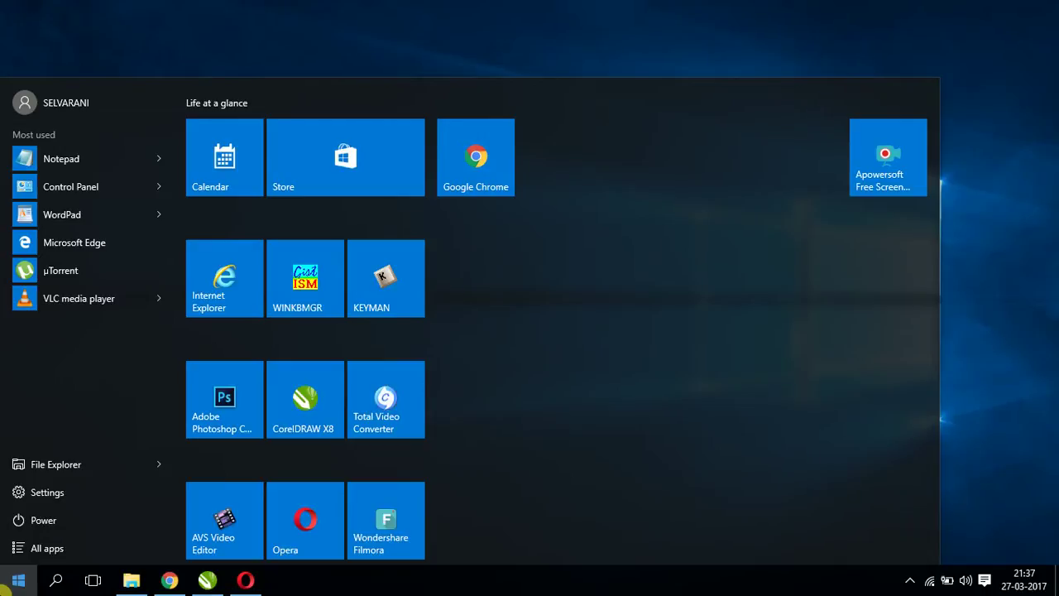
{"action": "left_click", "coordinate": [514, 56]}
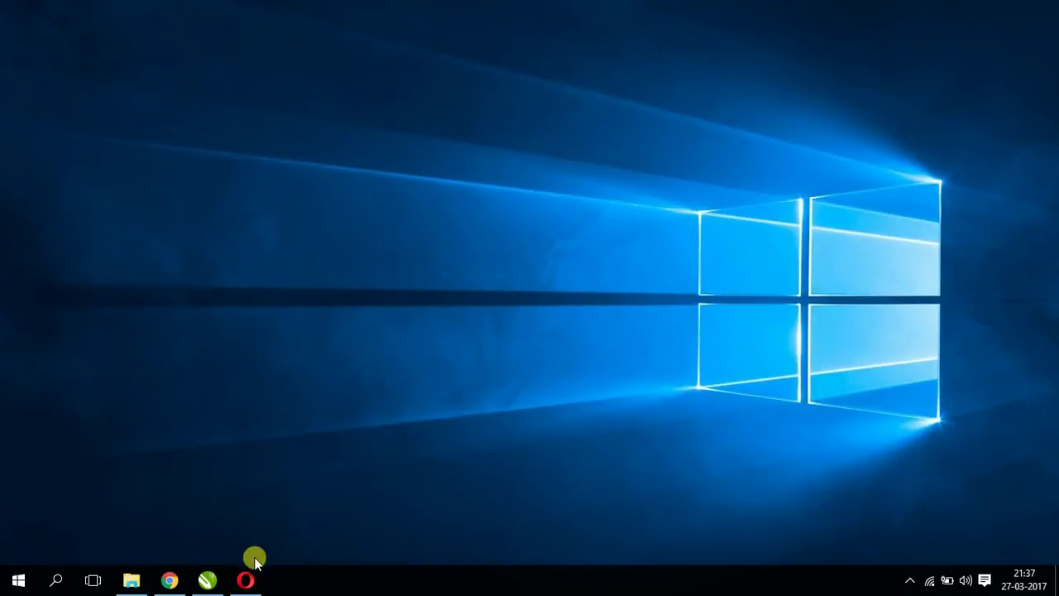
{"action": "left_click", "coordinate": [245, 581]}
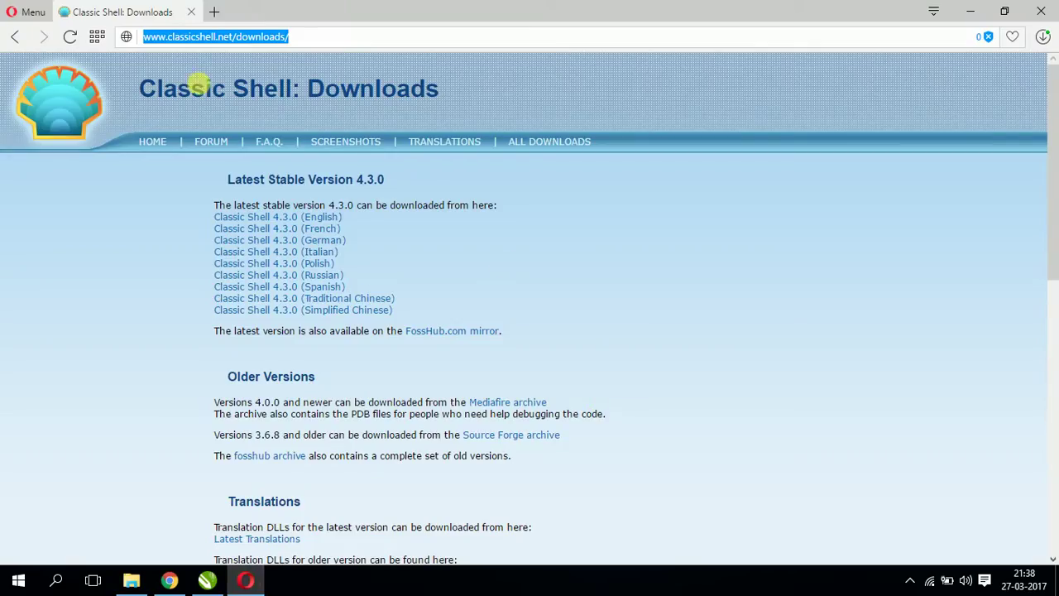
{"action": "left_click", "coordinate": [337, 38]}
{"action": "left_click_drag", "start_coordinate": [337, 38], "coordinate": [122, 38]}
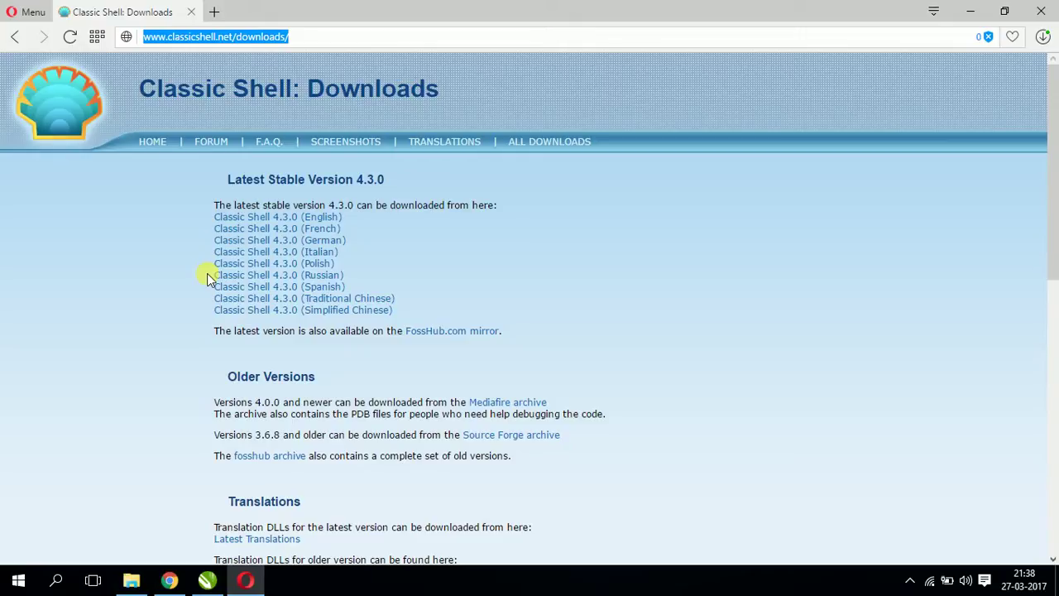
{"action": "left_click", "coordinate": [260, 219]}
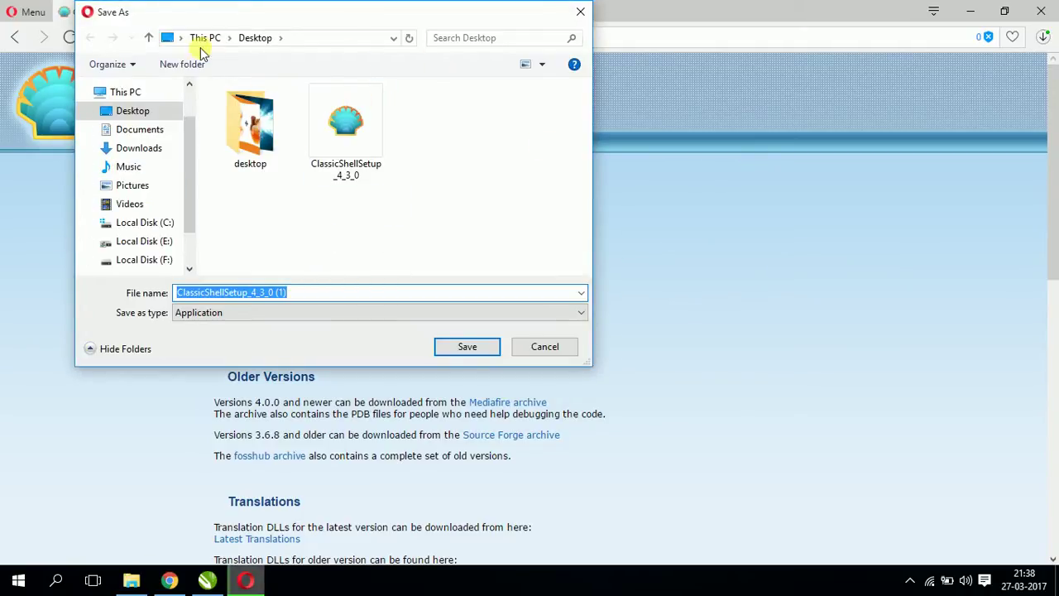
{"action": "left_click_drag", "start_coordinate": [229, 16], "coordinate": [260, 33]}
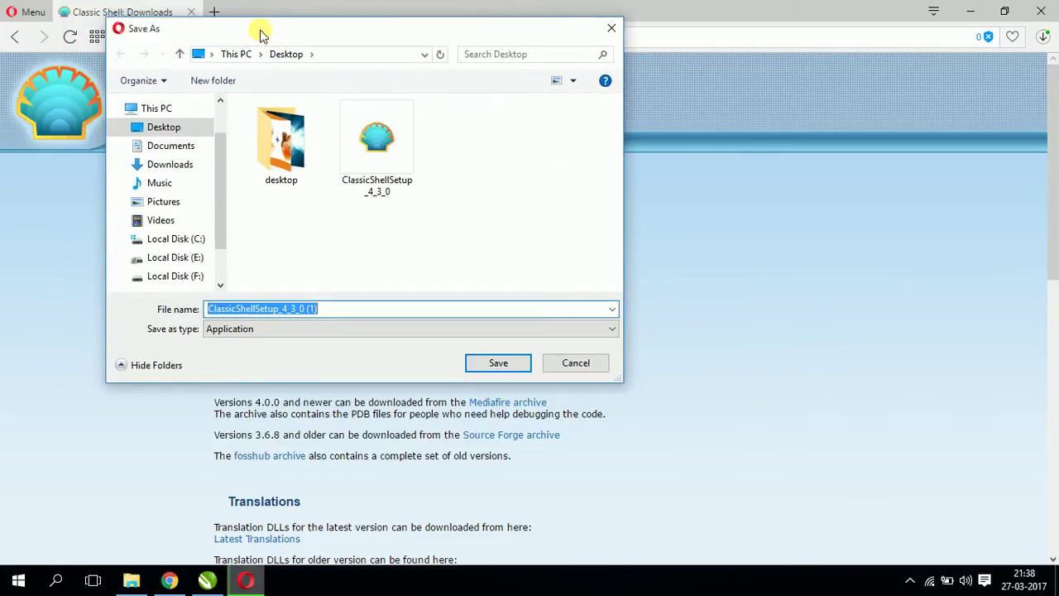
{"action": "left_click", "coordinate": [569, 364]}
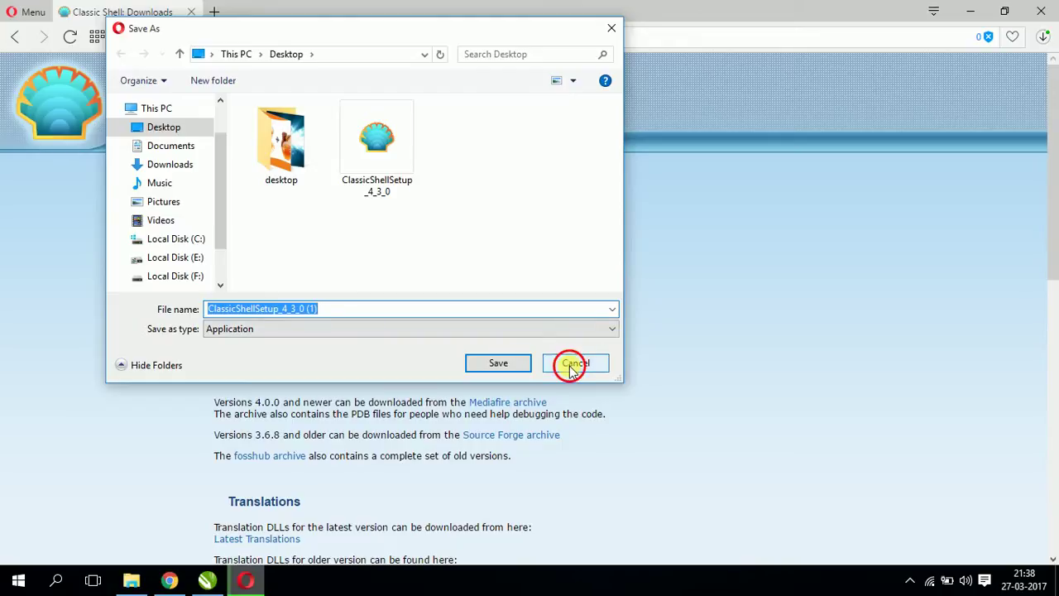
{"action": "left_click", "coordinate": [972, 12]}
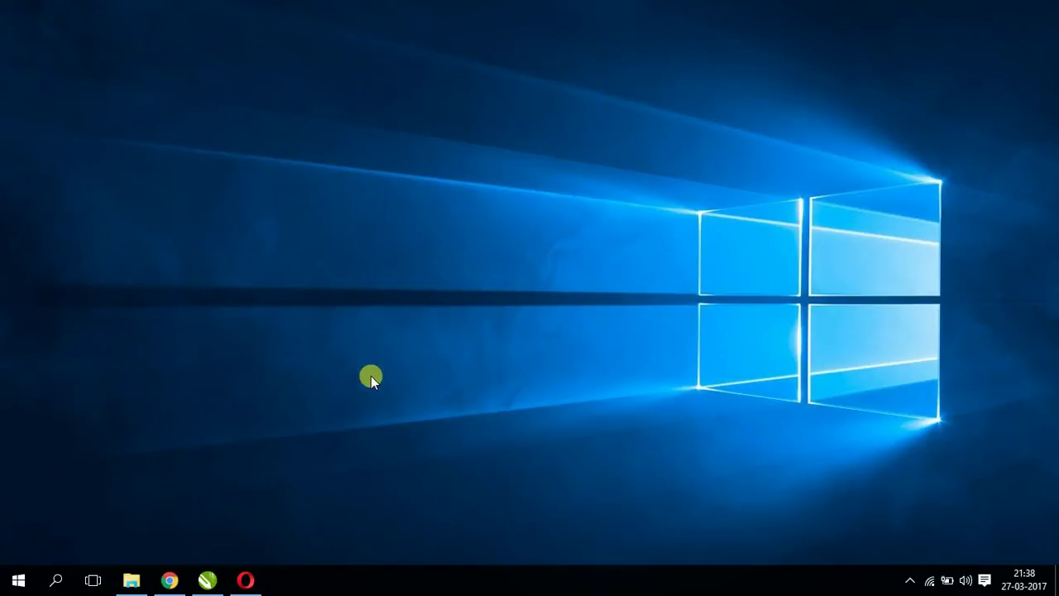
Switch to File Explorer and run the ClassicShellSetup_4_3_0 installer from the Desktop folder, allowing it past the security warning
{"action": "left_click", "coordinate": [134, 579]}
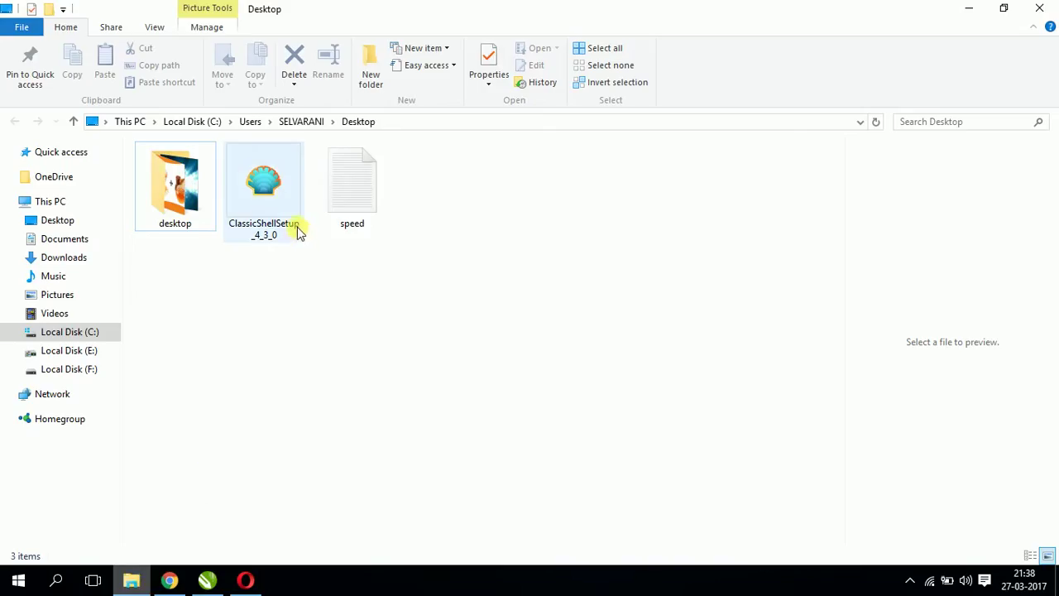
{"action": "left_click", "coordinate": [269, 207]}
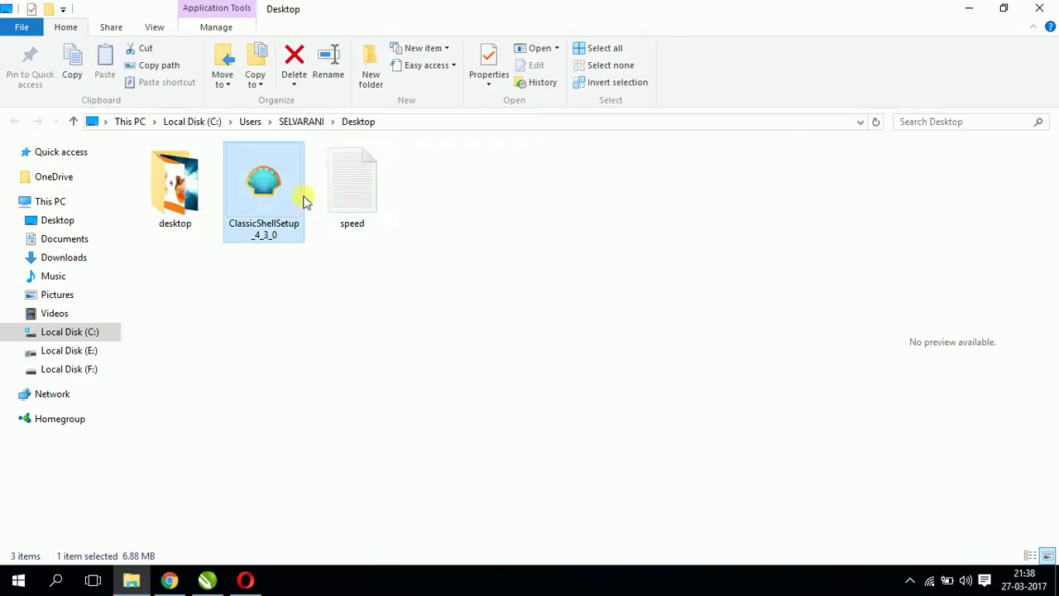
{"action": "double_click", "coordinate": [269, 186]}
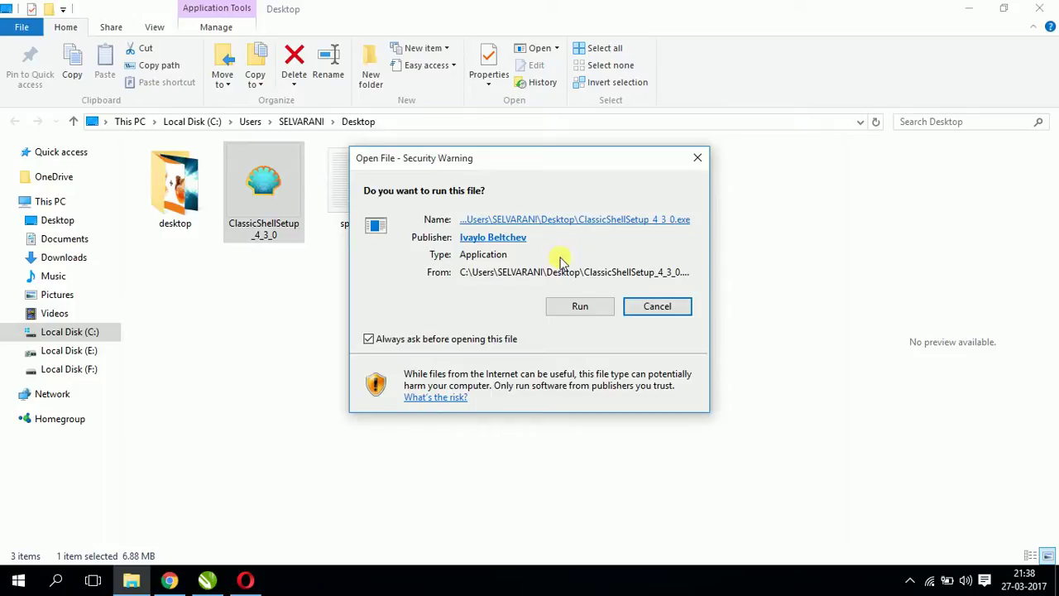
{"action": "left_click", "coordinate": [572, 307]}
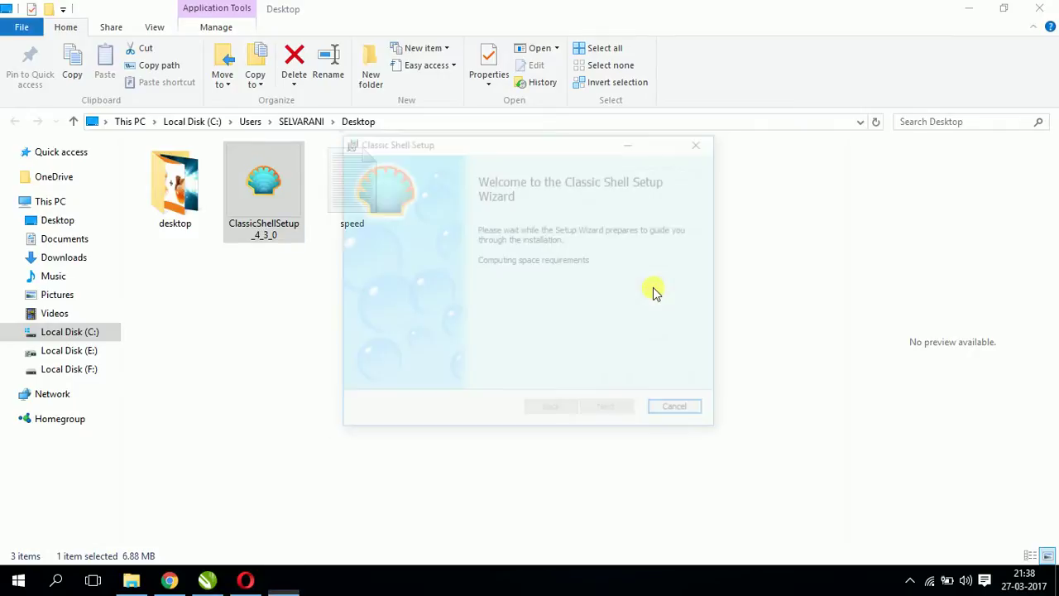
Accept the terms of the License Agreement in the Classic Shell setup and continue to the Custom Setup page
{"action": "left_click", "coordinate": [609, 412]}
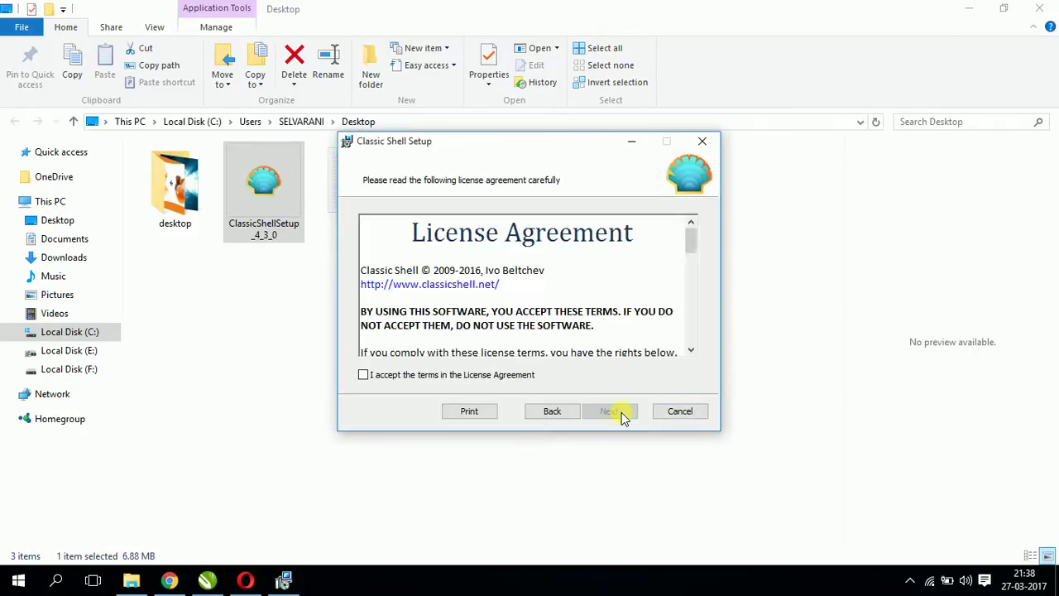
{"action": "left_click", "coordinate": [463, 379]}
{"action": "left_click", "coordinate": [609, 412]}
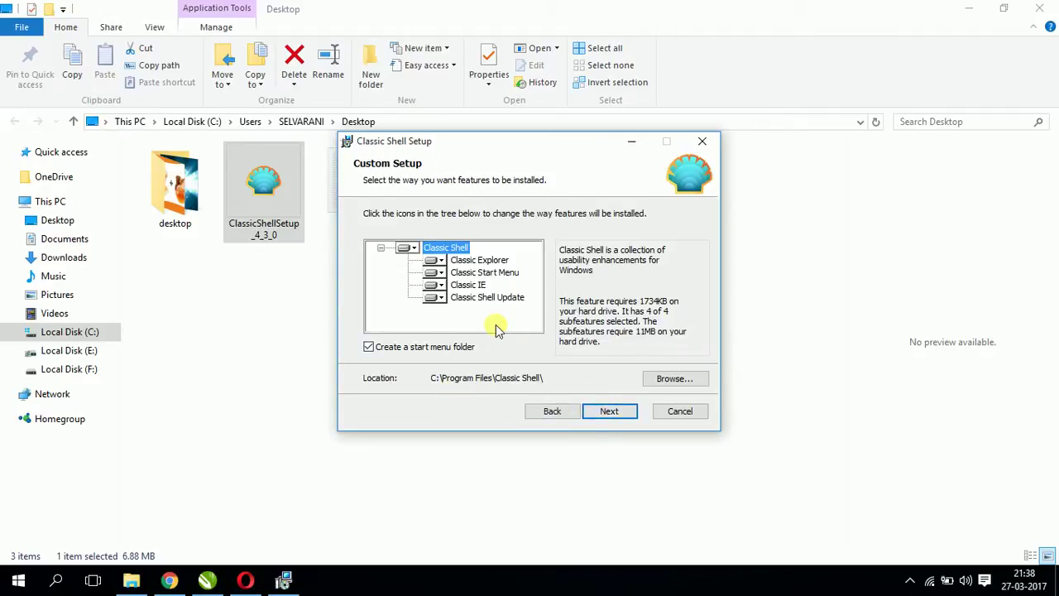
Examine the install options for Classic Explorer, Classic Start Menu, Classic IE and Classic Shell Update
{"action": "left_click", "coordinate": [438, 261]}
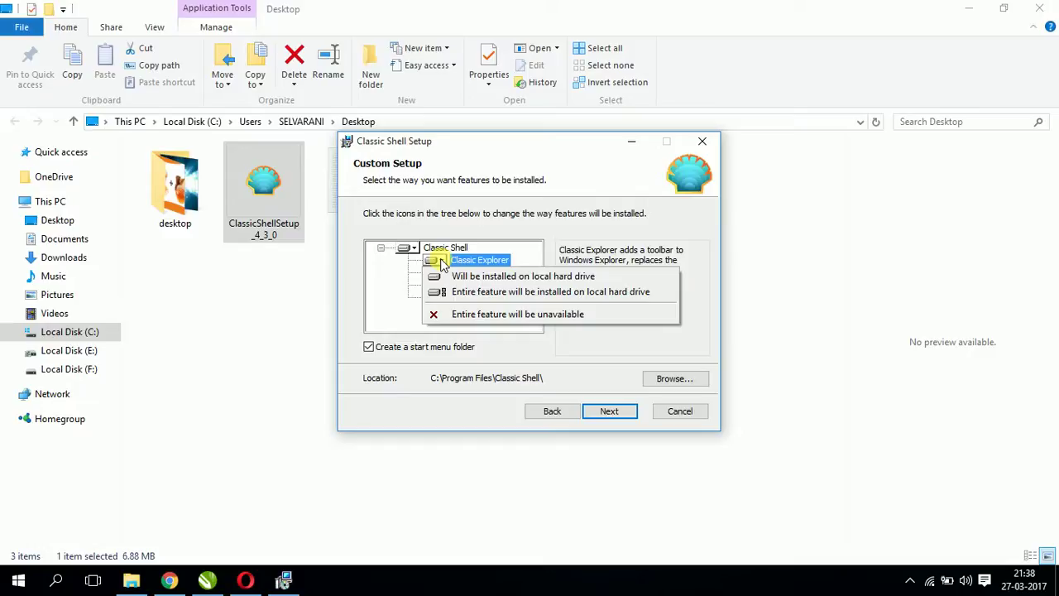
{"action": "left_click", "coordinate": [386, 275]}
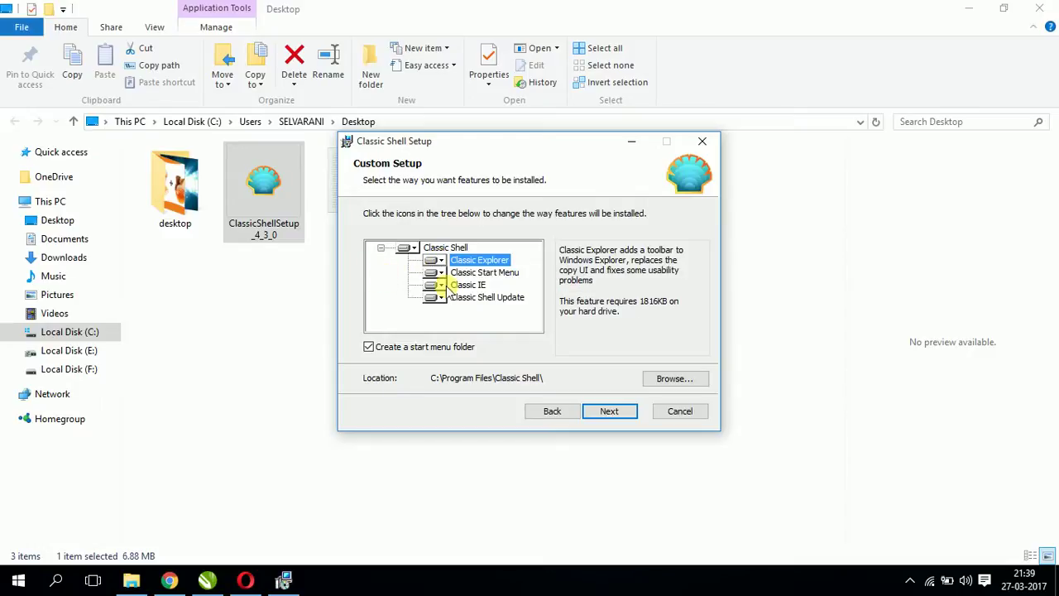
{"action": "left_click", "coordinate": [439, 273]}
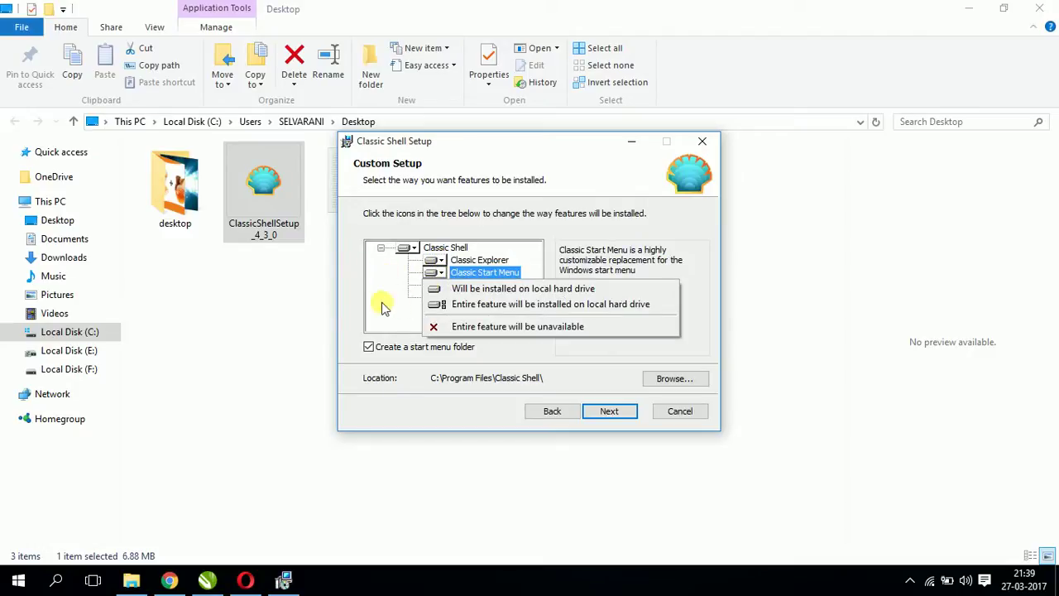
{"action": "left_click", "coordinate": [384, 308]}
{"action": "left_click", "coordinate": [434, 285]}
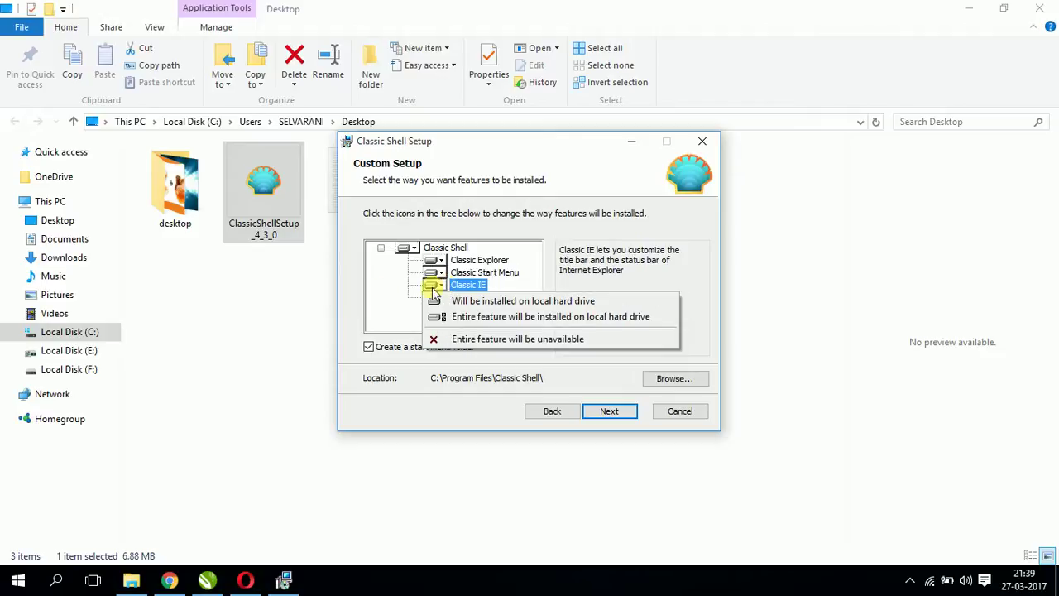
{"action": "left_click", "coordinate": [433, 302]}
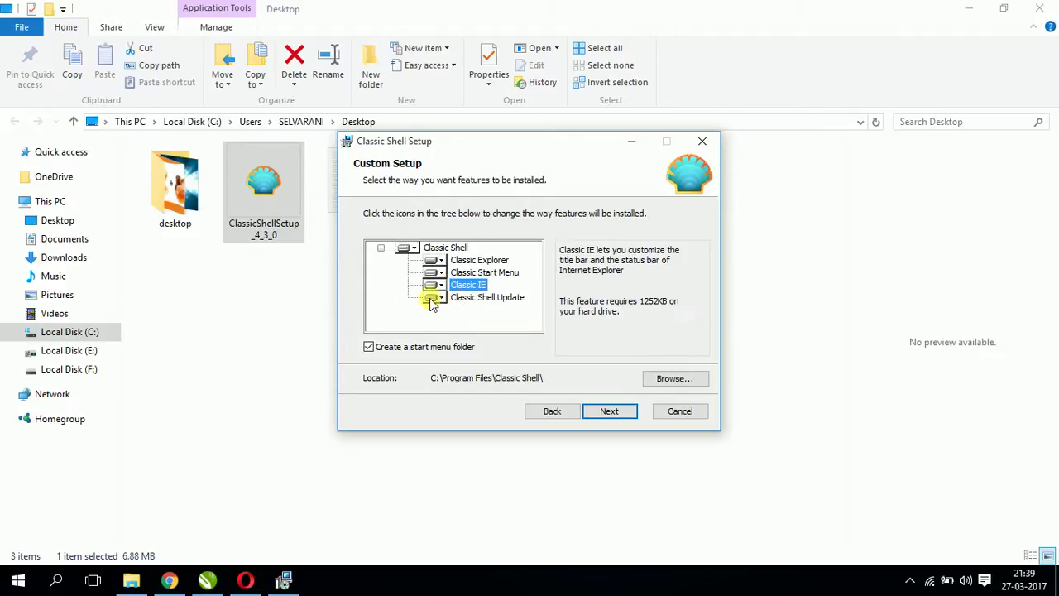
{"action": "left_click", "coordinate": [433, 298]}
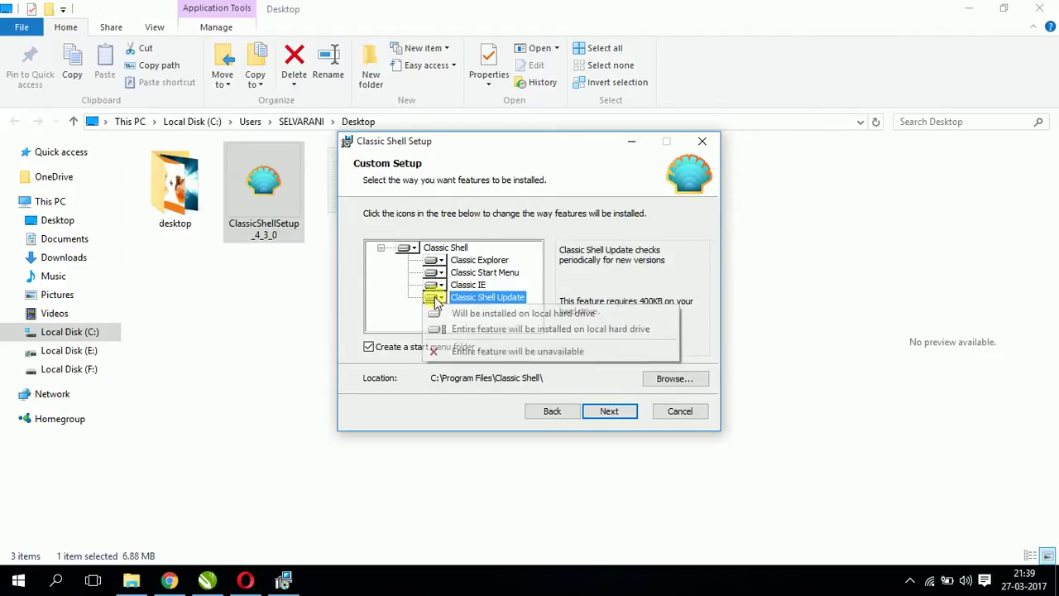
{"action": "left_click", "coordinate": [387, 304]}
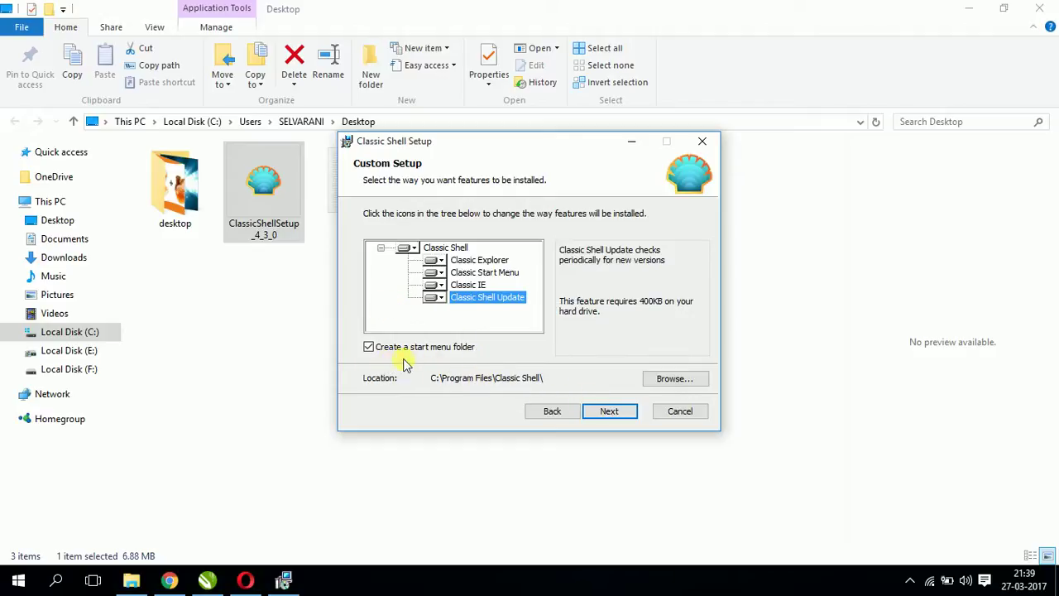
Install Classic Shell with the selected features and finish the wizard with View Readme file turned off
{"action": "left_click", "coordinate": [609, 410]}
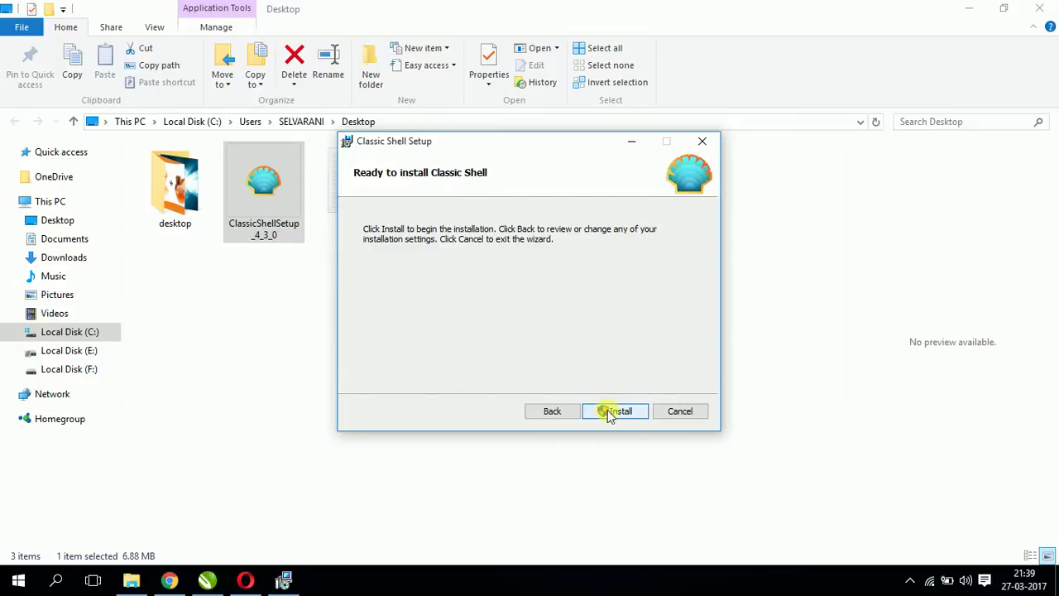
{"action": "left_click", "coordinate": [613, 411]}
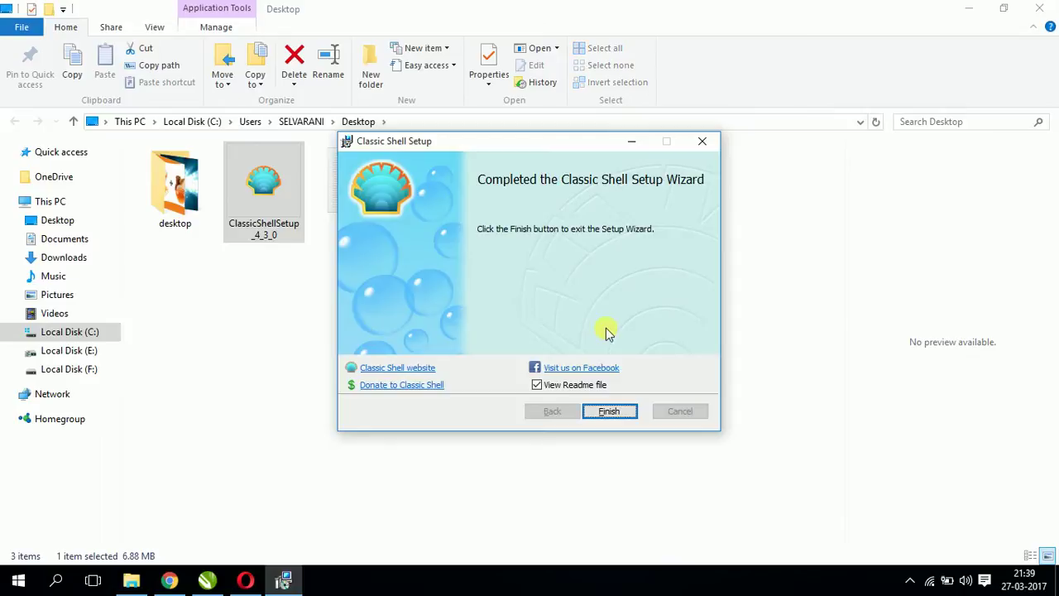
{"action": "left_click", "coordinate": [568, 385]}
{"action": "left_click", "coordinate": [610, 411]}
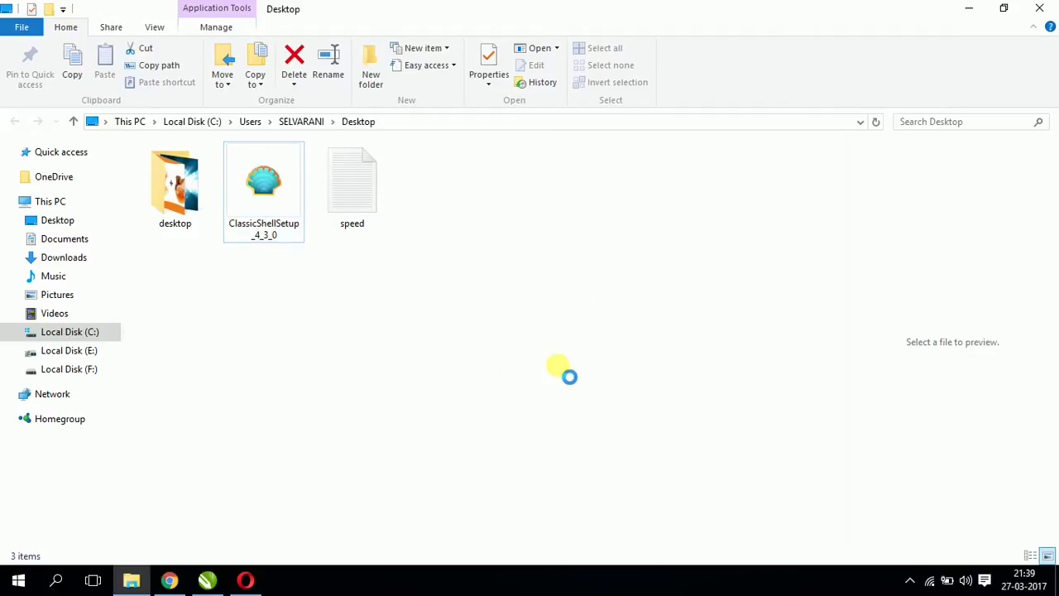
{"action": "right_click", "coordinate": [607, 298]}
{"action": "left_click", "coordinate": [637, 357]}
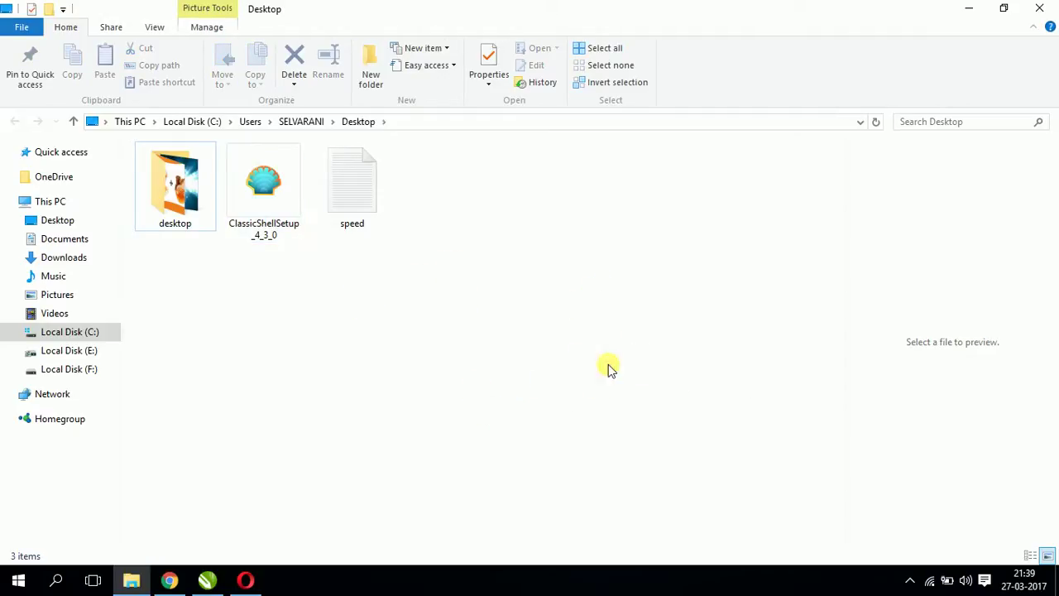
Bring up the Classic Start Menu settings, try the available styles and select Classic with two columns
{"action": "left_click", "coordinate": [5, 589]}
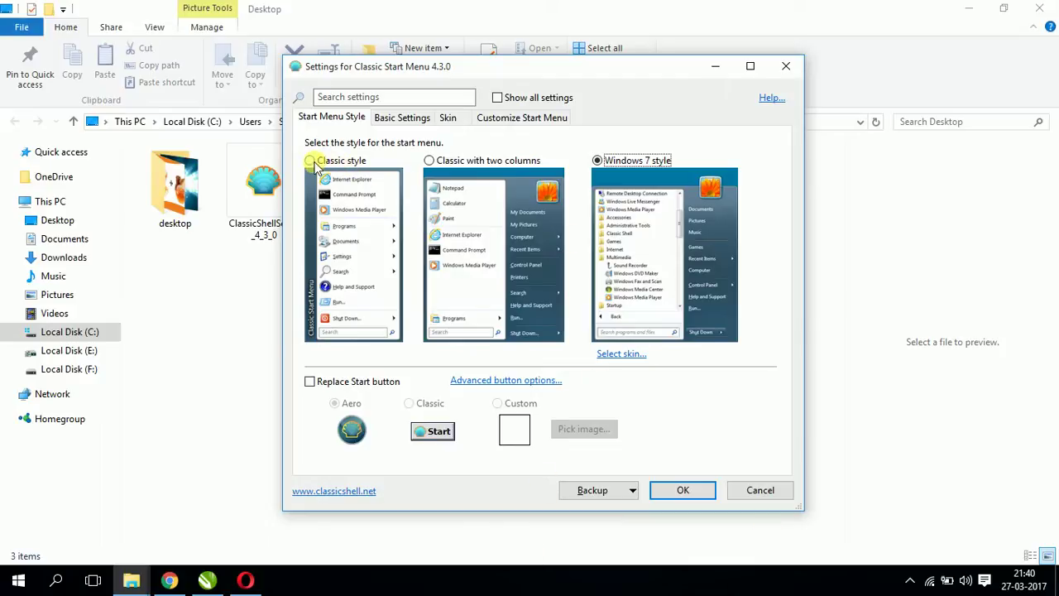
{"action": "left_click", "coordinate": [313, 162]}
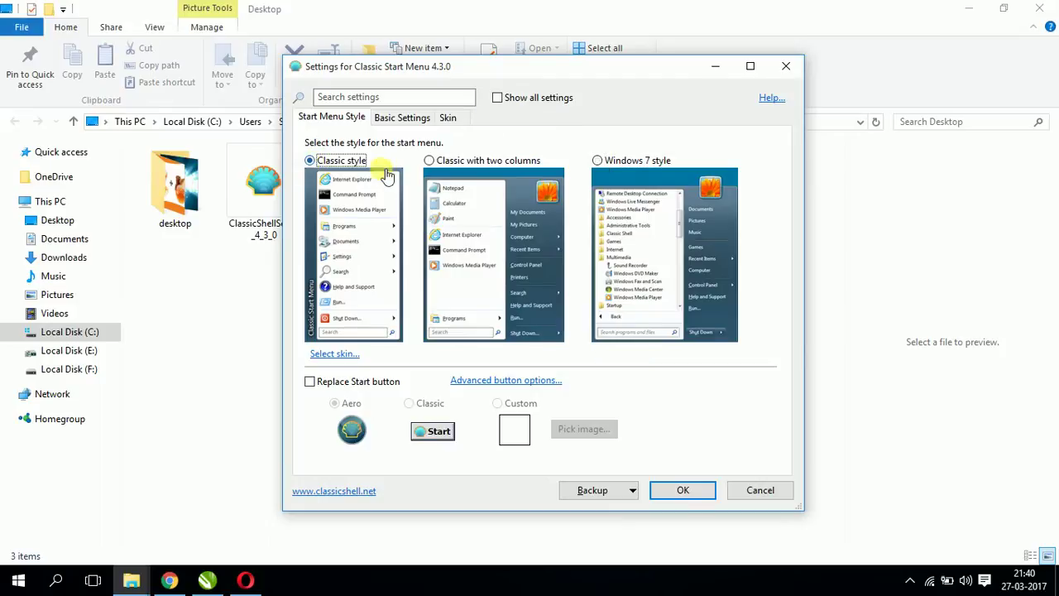
{"action": "left_click", "coordinate": [428, 164]}
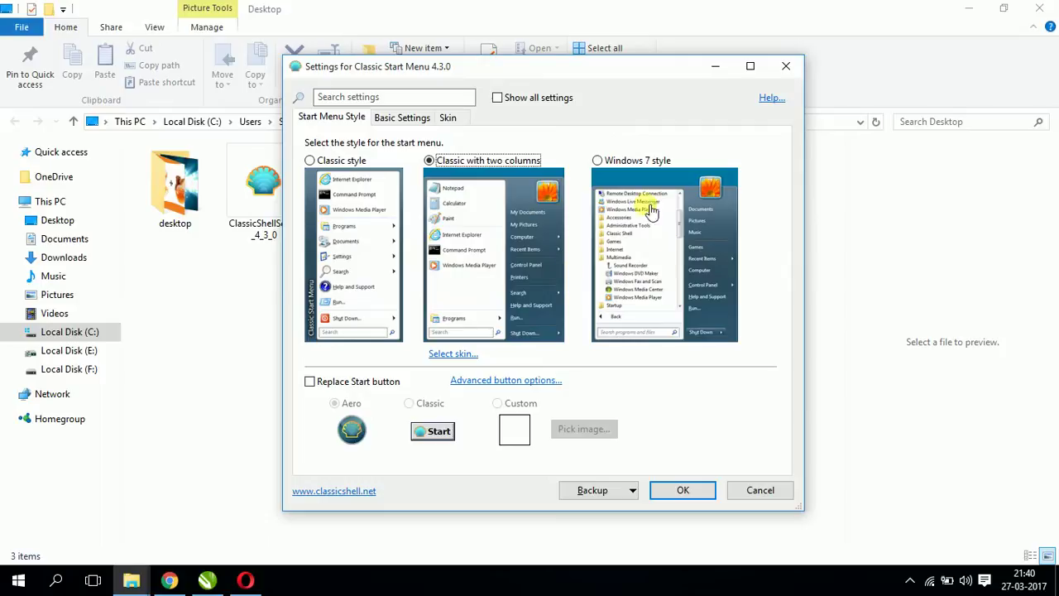
{"action": "left_click", "coordinate": [600, 161]}
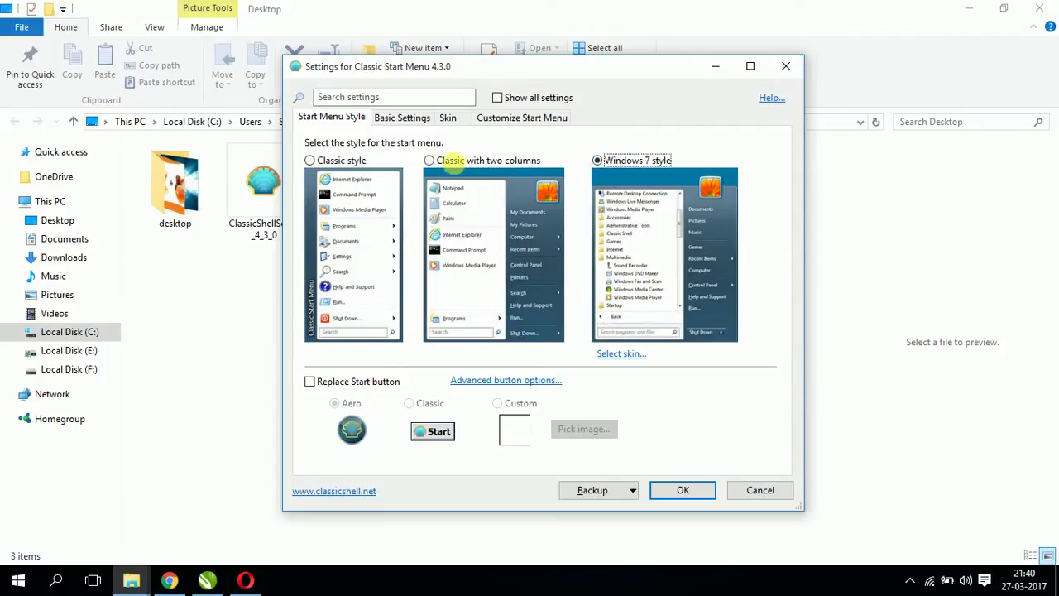
{"action": "left_click", "coordinate": [428, 162]}
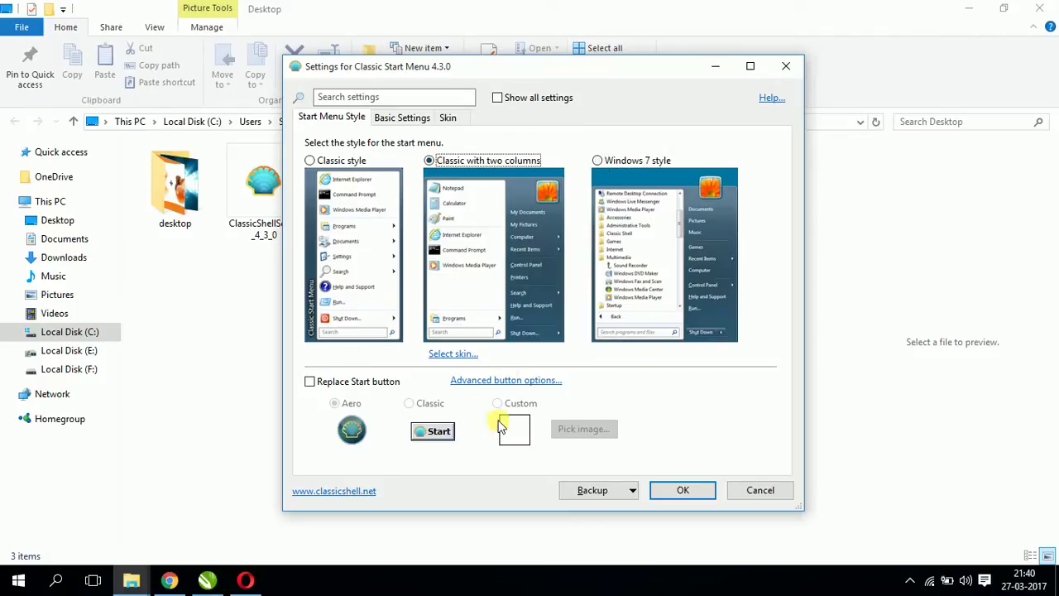
Check the skin selection for the two-column style, leave it on Metro and save the Start menu settings
{"action": "left_click", "coordinate": [441, 352]}
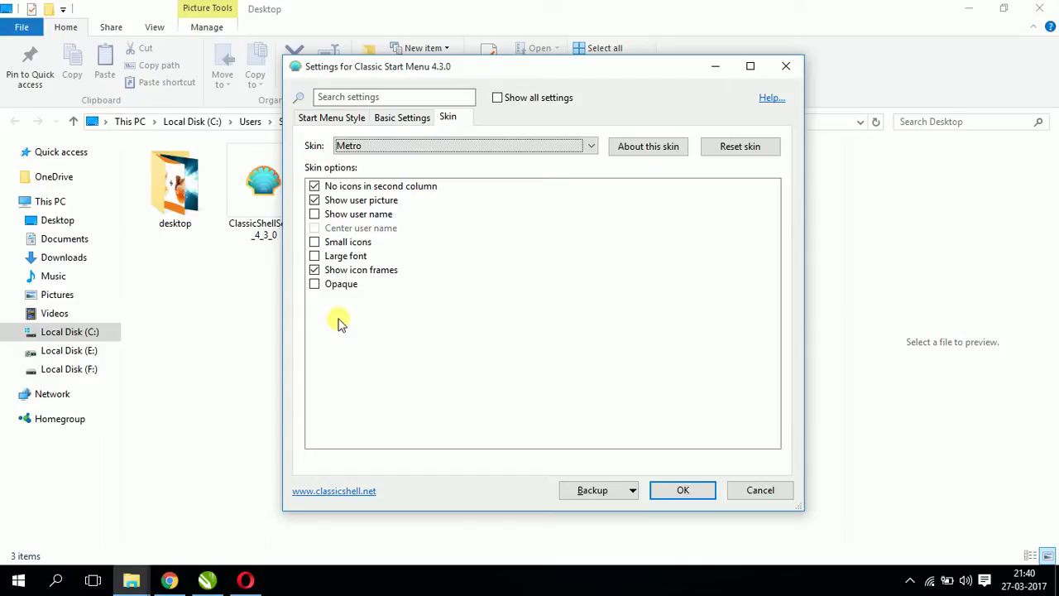
{"action": "left_click", "coordinate": [534, 147]}
{"action": "left_click", "coordinate": [534, 149]}
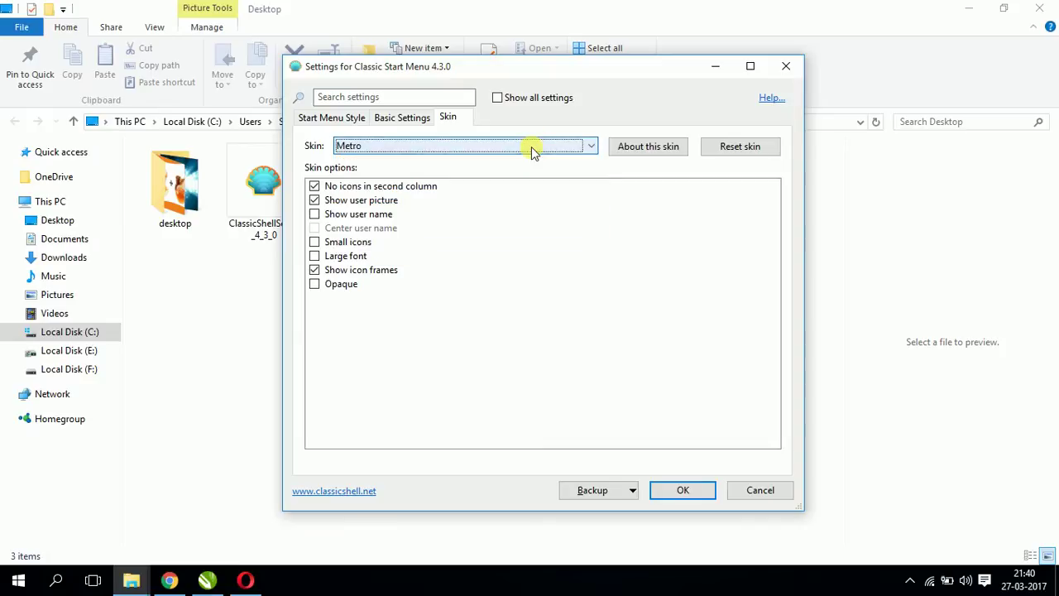
{"action": "left_click", "coordinate": [532, 149]}
{"action": "left_click", "coordinate": [532, 147]}
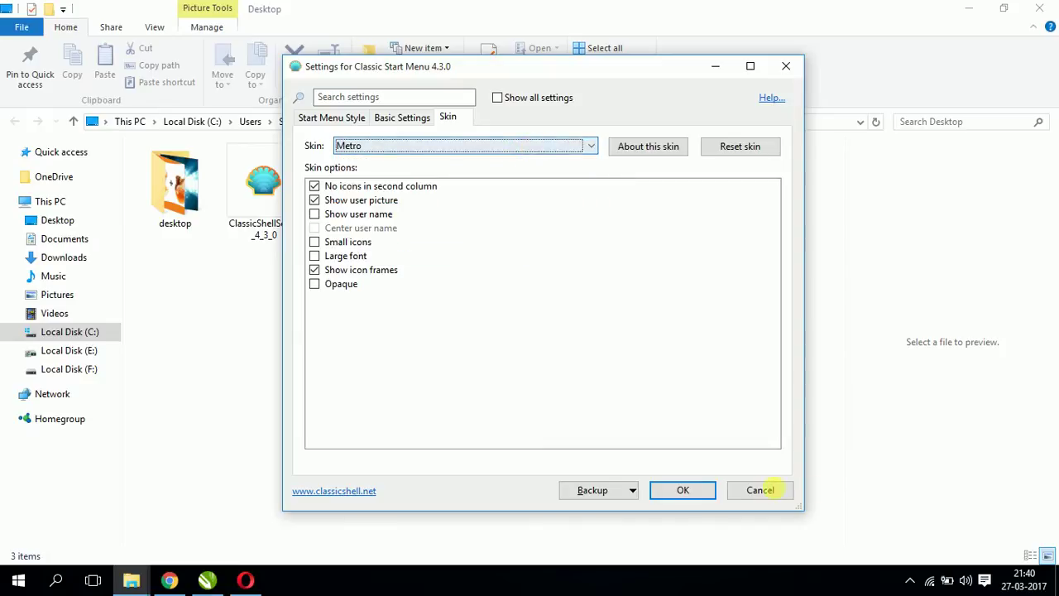
{"action": "left_click", "coordinate": [699, 491]}
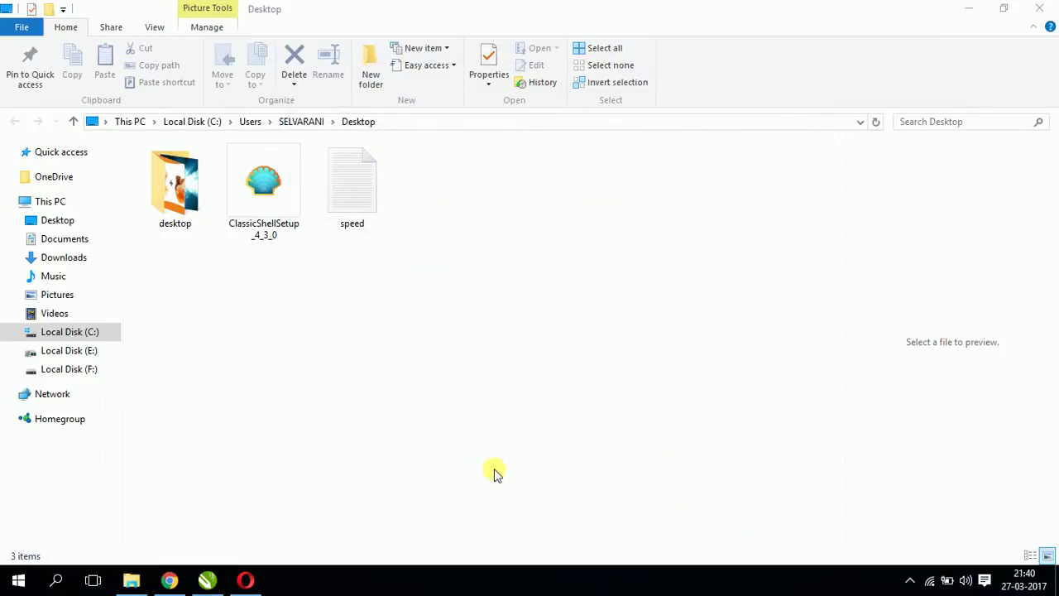
Open the new two-column Start menu to inspect its entries, and close it
{"action": "left_click", "coordinate": [248, 485]}
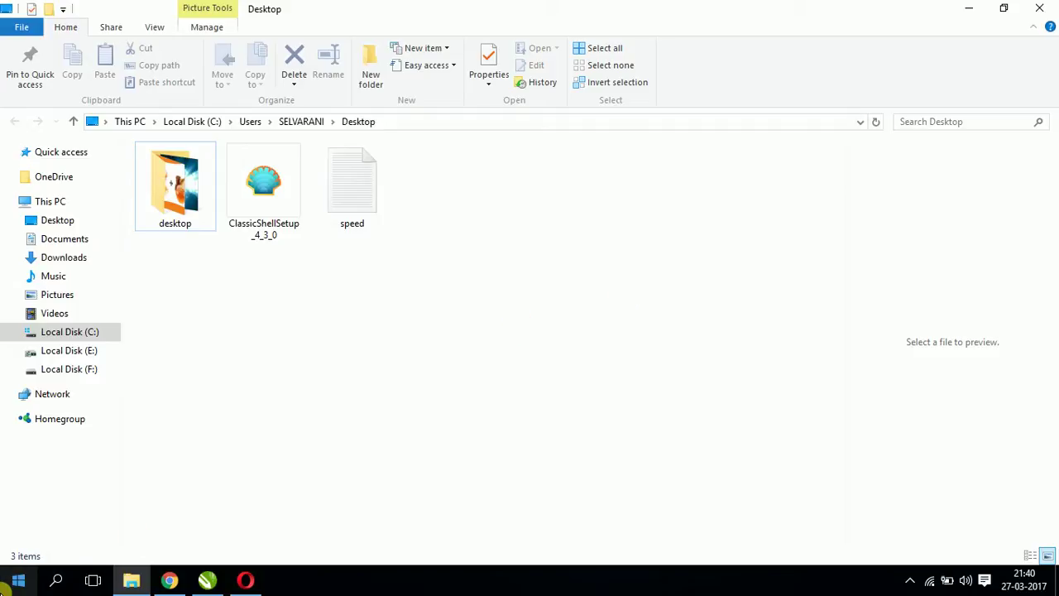
{"action": "left_click", "coordinate": [4, 587]}
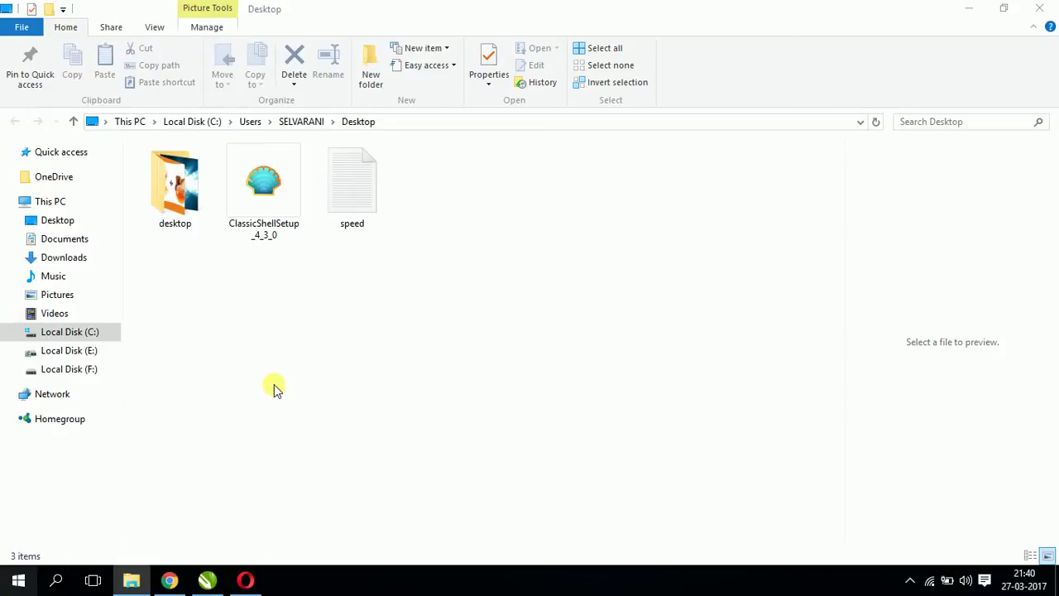
{"action": "key", "text": "super"}
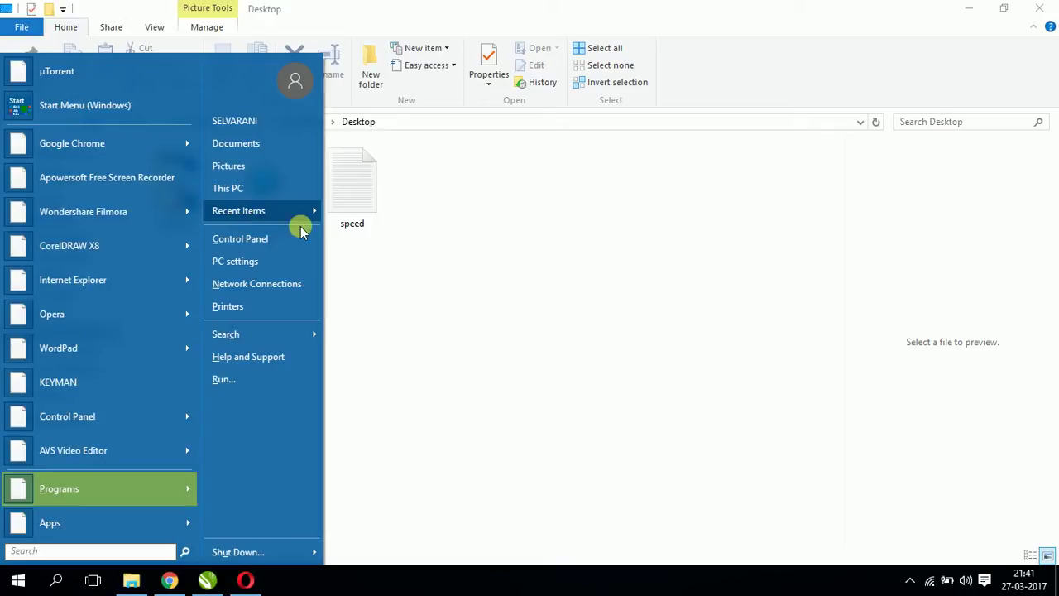
{"action": "left_click", "coordinate": [579, 256]}
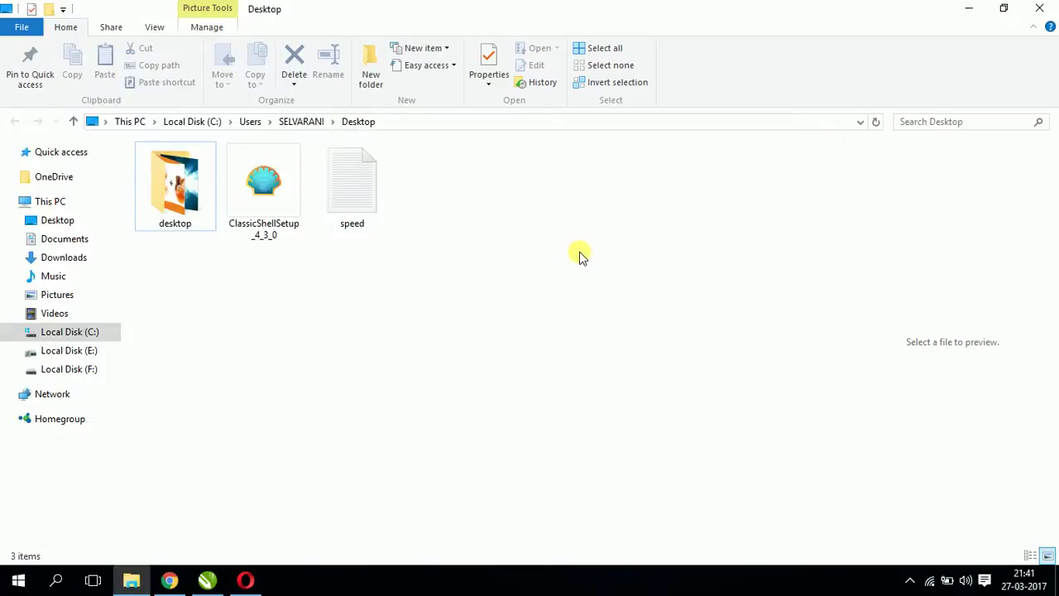